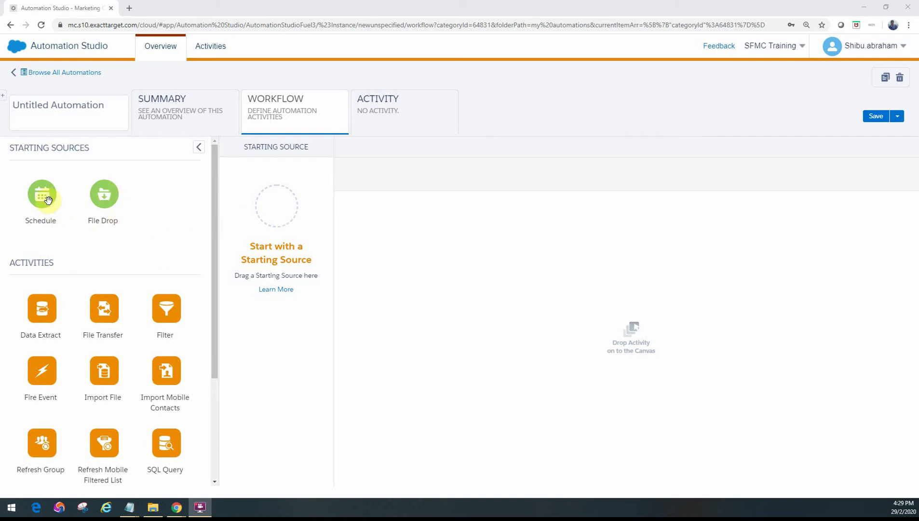
# Add a Schedule starting source and set its start date to 03/02/2020
pyautogui.moveTo(48, 200); pyautogui.dragTo(279, 222)
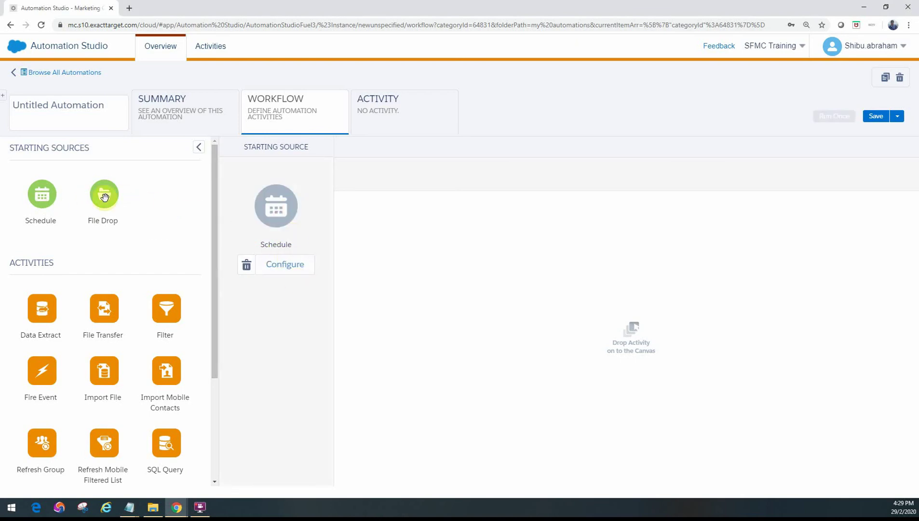
pyautogui.click(284, 264)
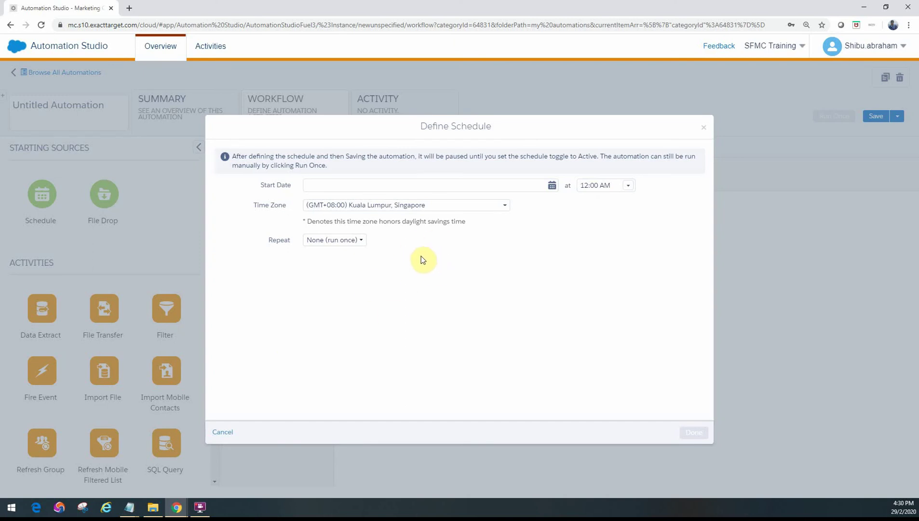
pyautogui.click(439, 186)
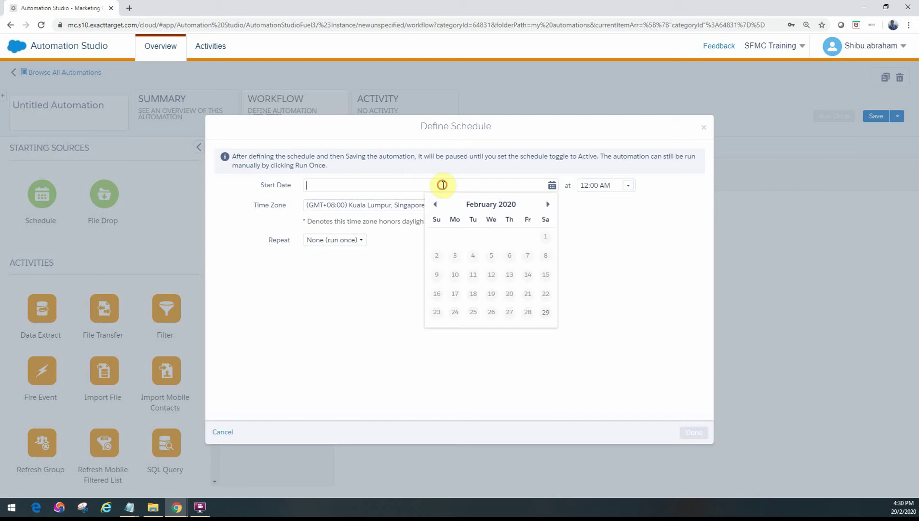
pyautogui.click(547, 204)
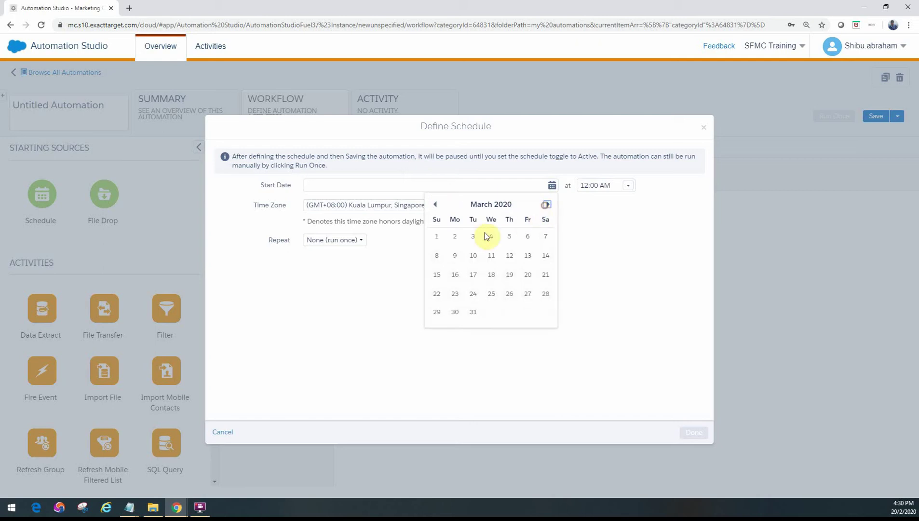
pyautogui.click(455, 237)
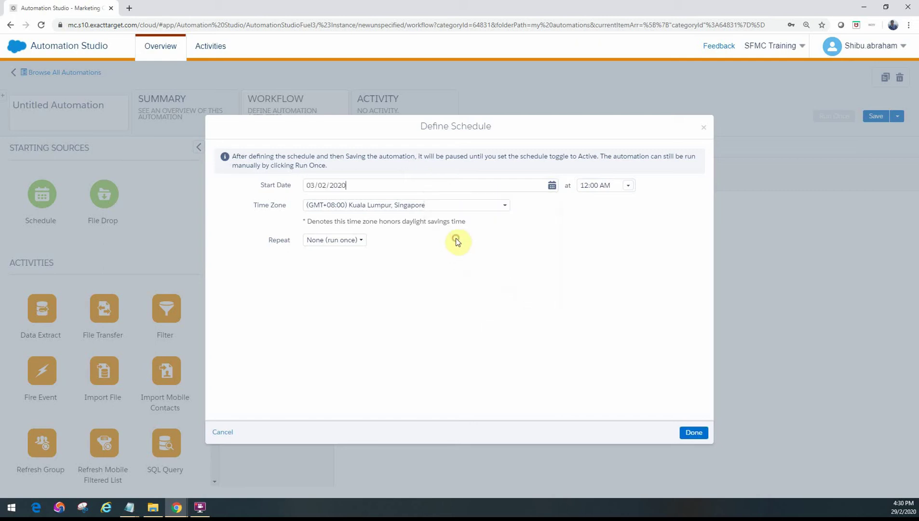
# Set the start time to 7:00 AM, keeping the Kuala Lumpur, Singapore time zone
pyautogui.click(627, 186)
pyautogui.moveTo(628, 221); pyautogui.dragTo(634, 238)
pyautogui.click(569, 239)
pyautogui.click(424, 213)
pyautogui.click(603, 267)
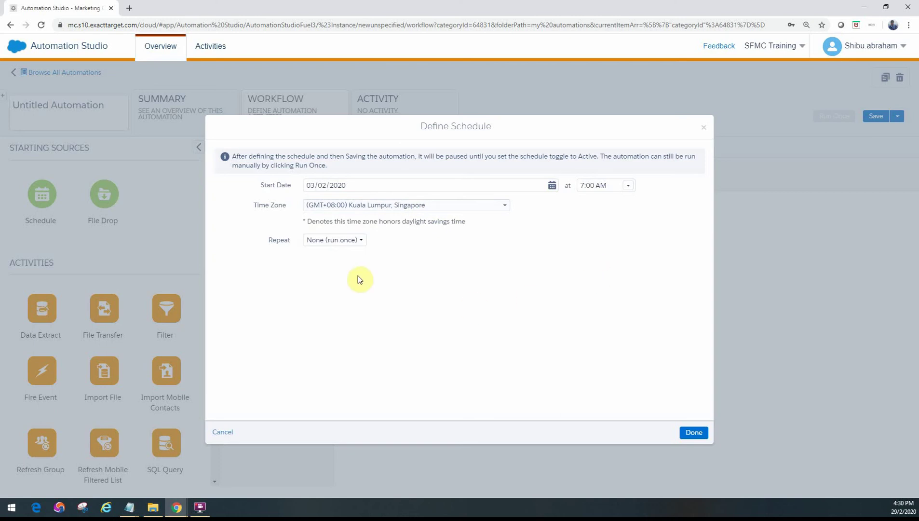
# Try the Hourly, Daily and Weekdays repeat frequencies for the schedule
pyautogui.click(334, 248)
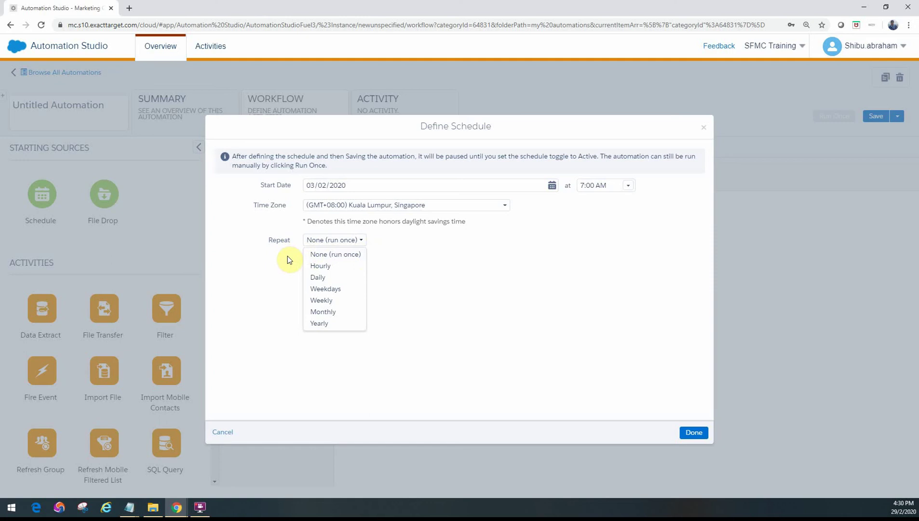
pyautogui.click(328, 269)
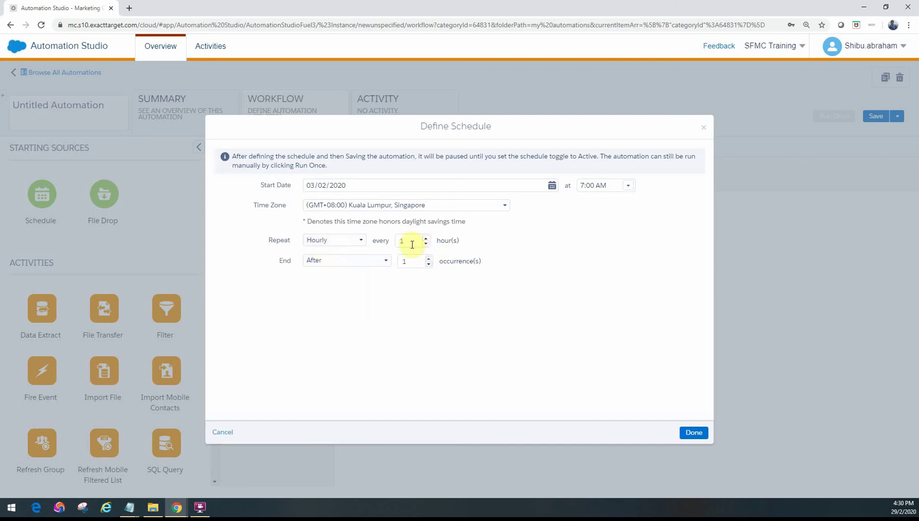
pyautogui.click(359, 244)
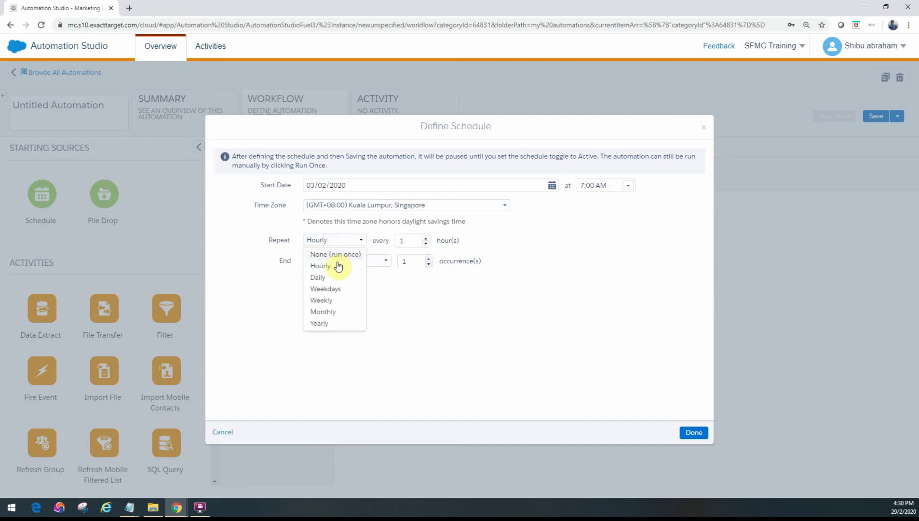
pyautogui.click(358, 282)
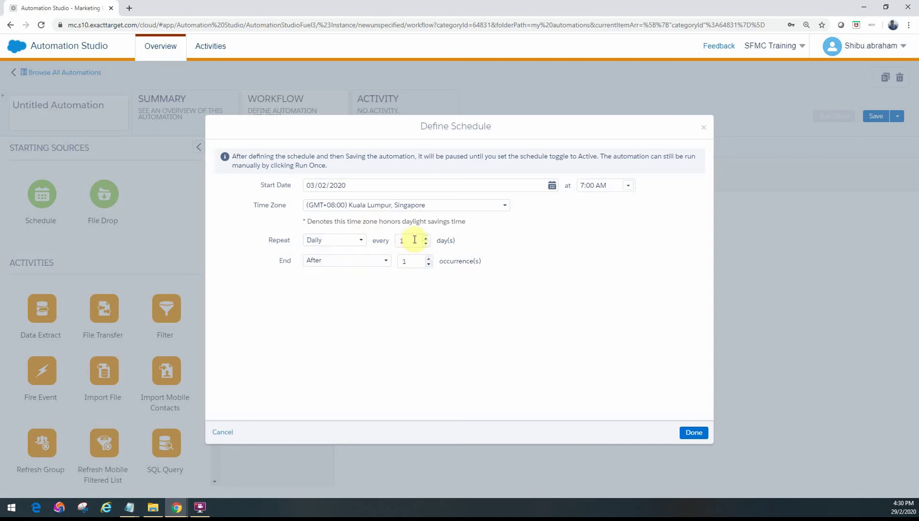
pyautogui.click(345, 246)
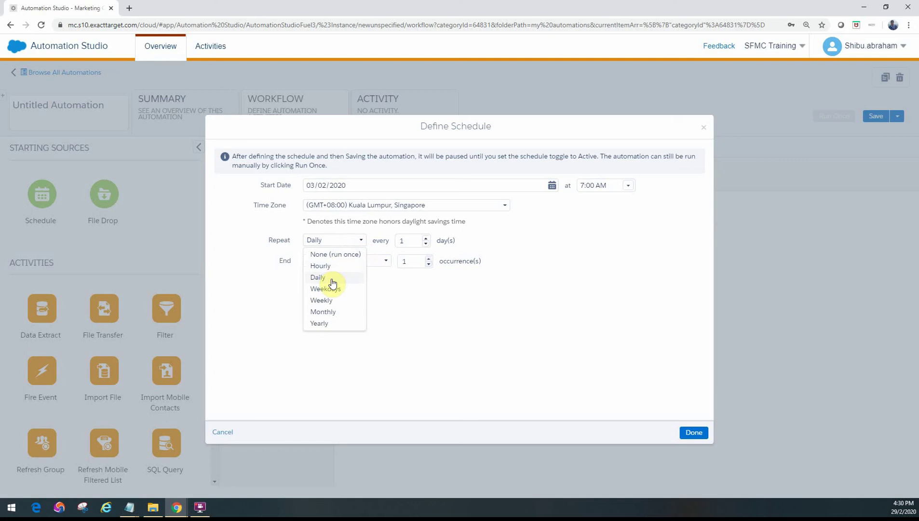
pyautogui.click(331, 290)
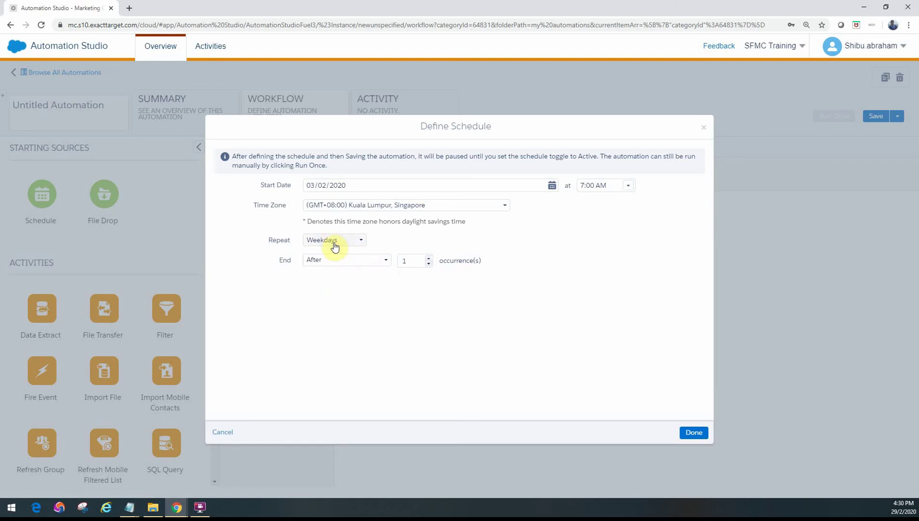
# Make the schedule repeat weekly on Monday, Wednesday and Saturday
pyautogui.click(329, 242)
pyautogui.click(333, 298)
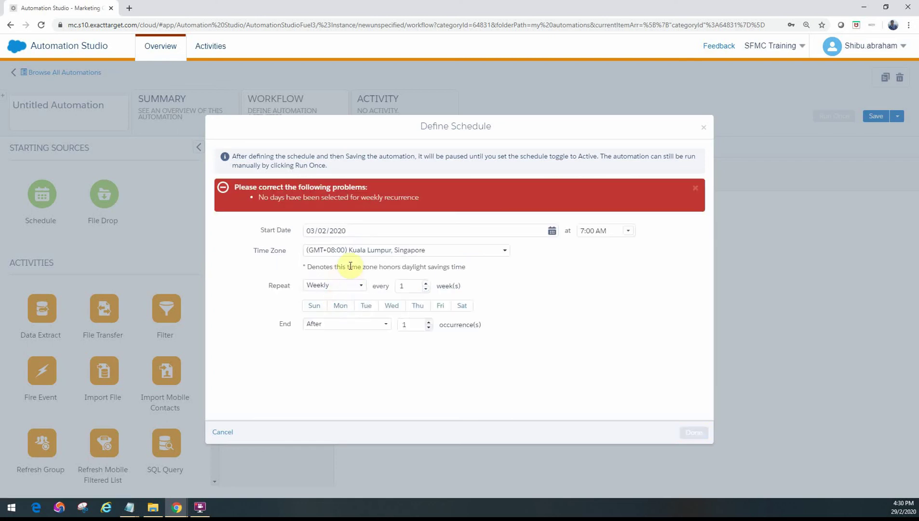
pyautogui.click(343, 309)
pyautogui.click(388, 260)
pyautogui.click(460, 264)
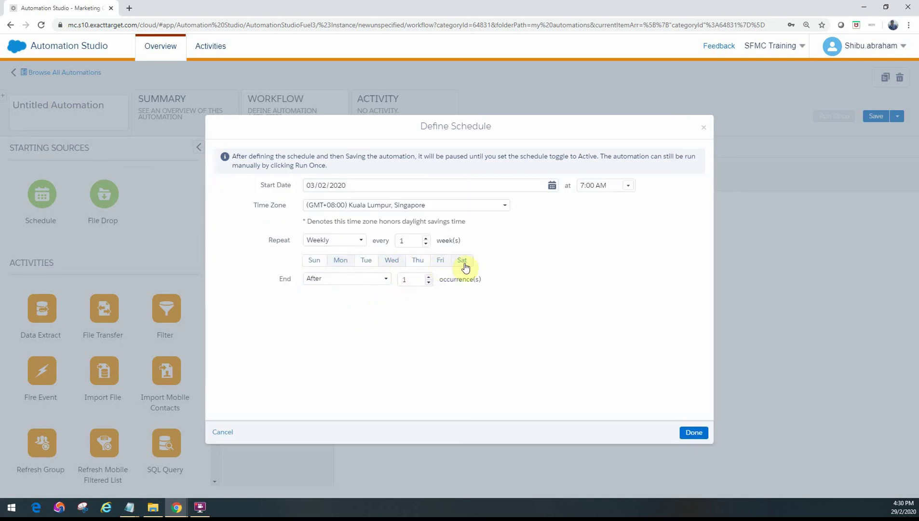
# Try Monthly with a different week-of-month ordinal, then switch the repeat to Yearly on January 1
pyautogui.click(346, 241)
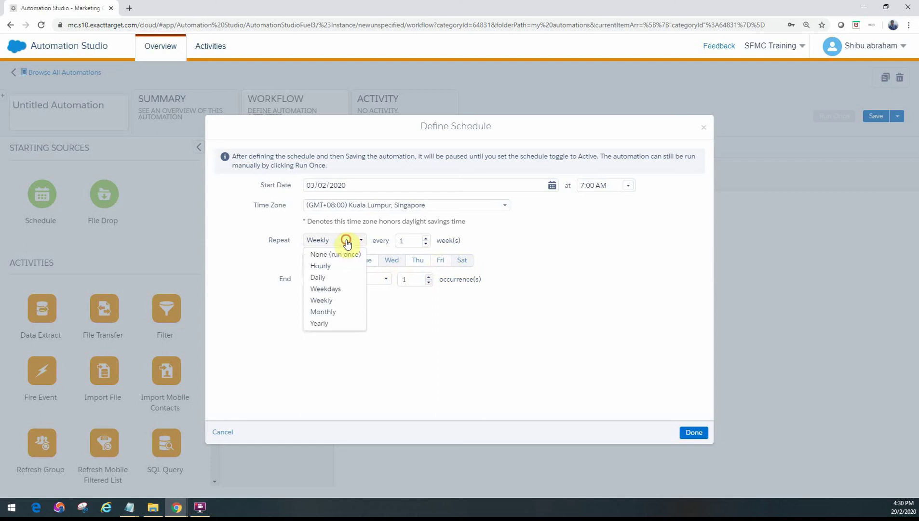
pyautogui.click(333, 311)
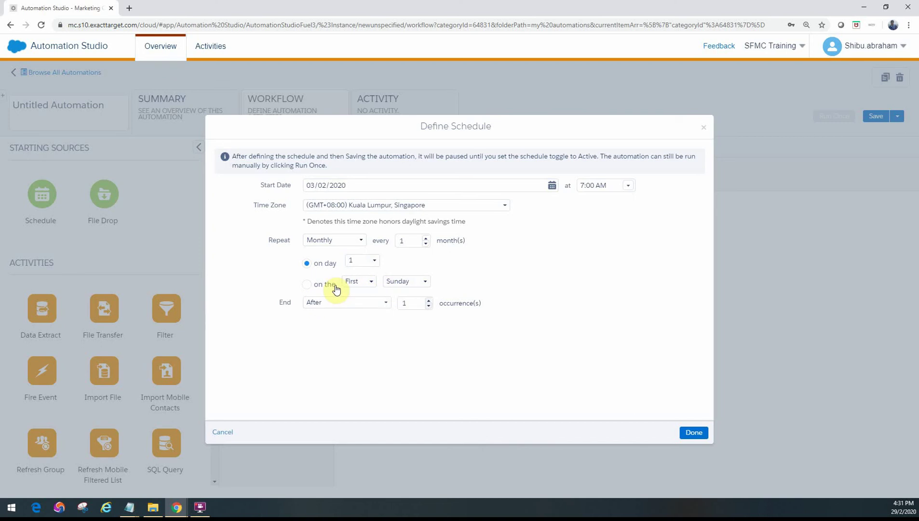
pyautogui.click(359, 284)
pyautogui.click(364, 320)
pyautogui.click(328, 240)
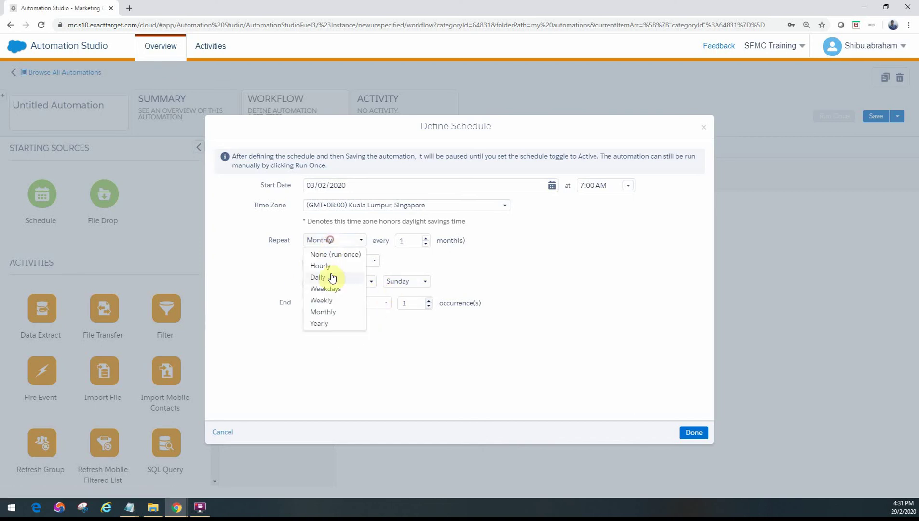
pyautogui.click(337, 324)
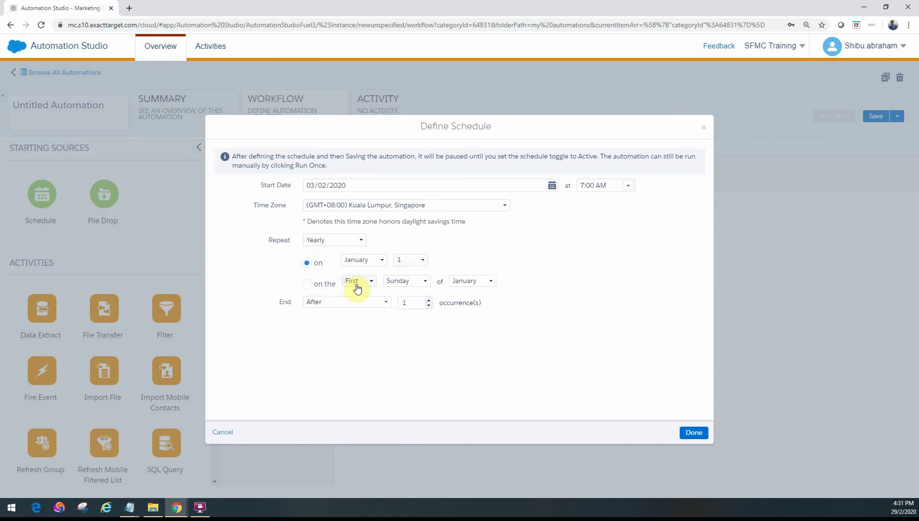
# Compare the Never, After and On date end options, then save the schedule ending Never
pyautogui.click(319, 309)
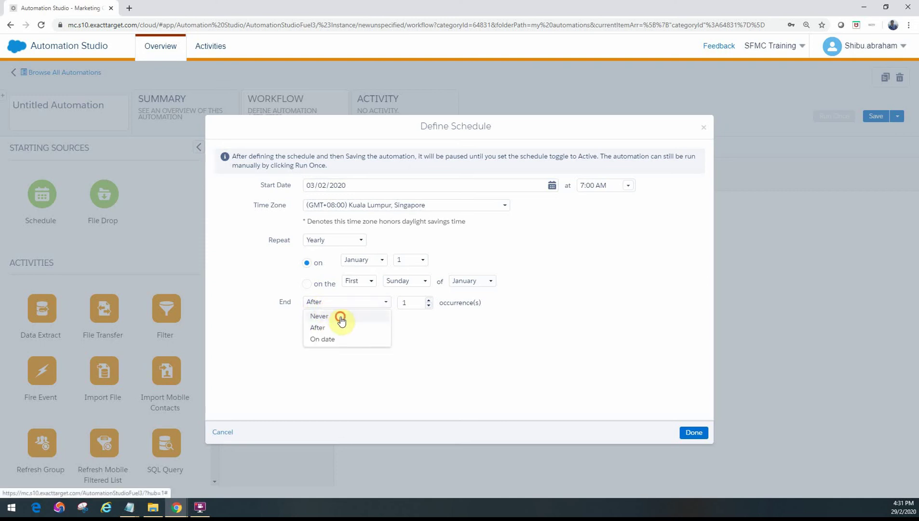
pyautogui.click(339, 315)
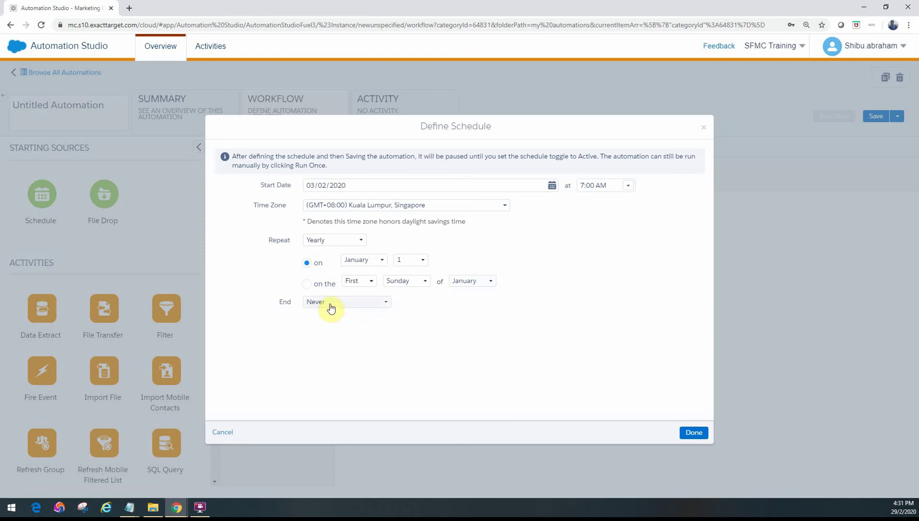
pyautogui.click(331, 307)
pyautogui.click(331, 325)
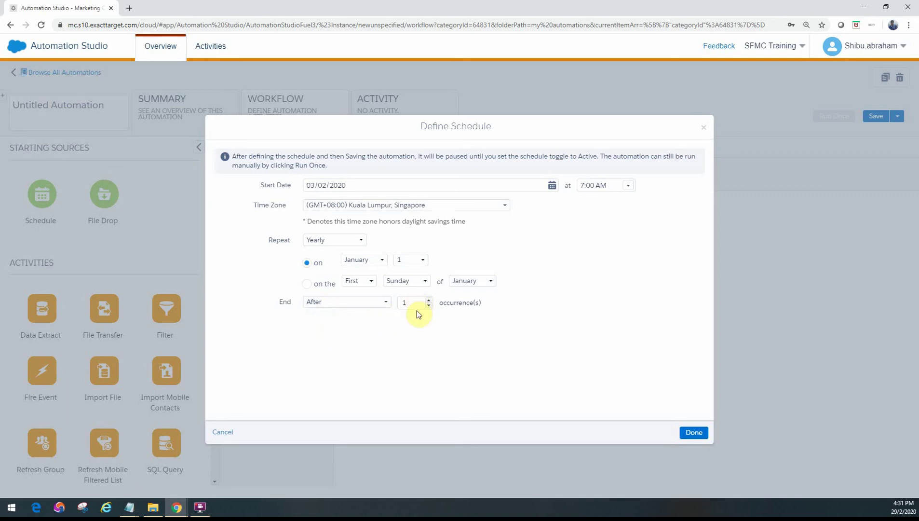
pyautogui.click(355, 305)
pyautogui.click(352, 342)
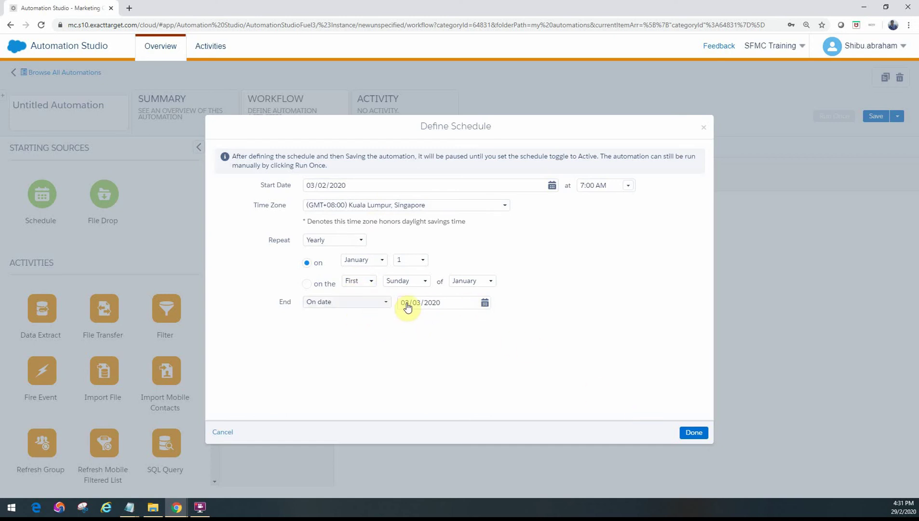
pyautogui.click(363, 303)
pyautogui.click(347, 316)
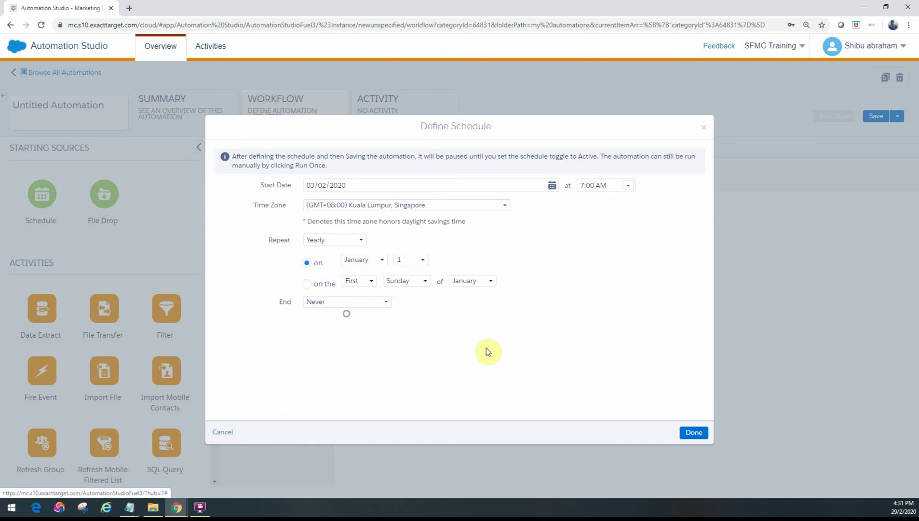
pyautogui.click(694, 434)
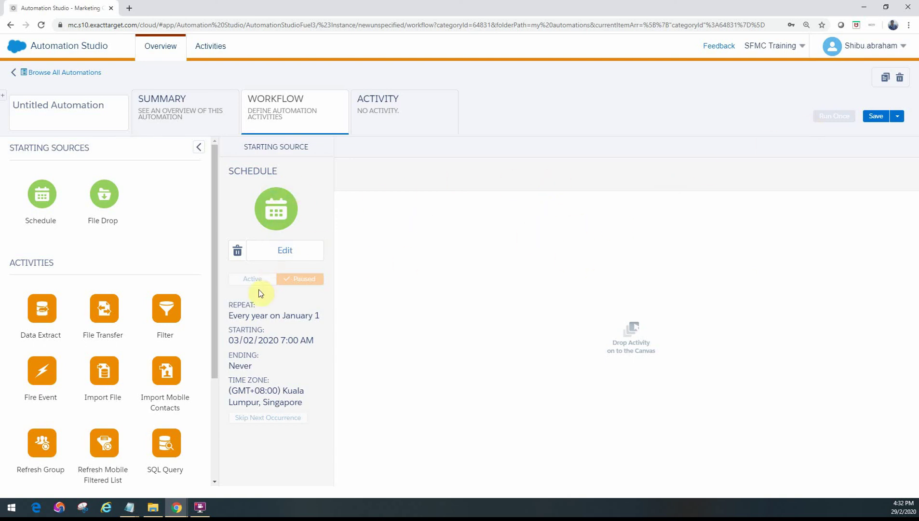
# Delete the Schedule and add a File Drop source watching the triggered_automations folder
pyautogui.click(237, 250)
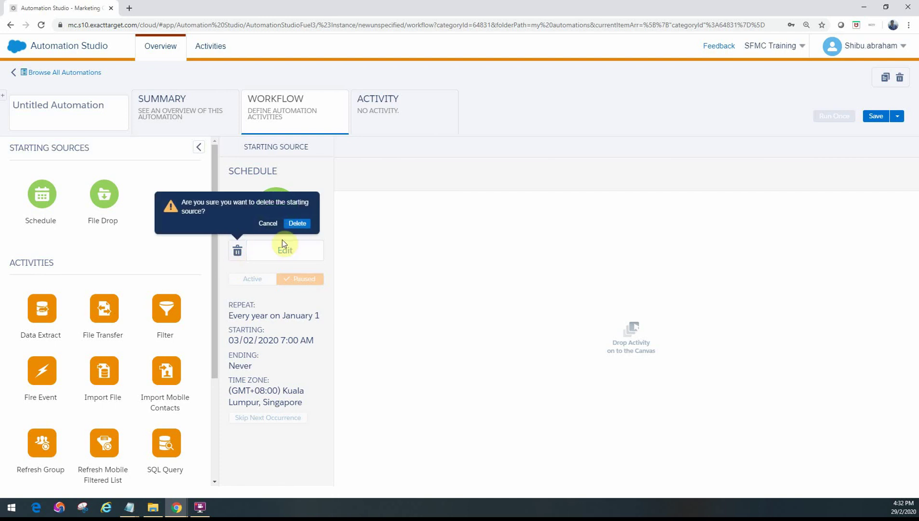
pyautogui.click(296, 224)
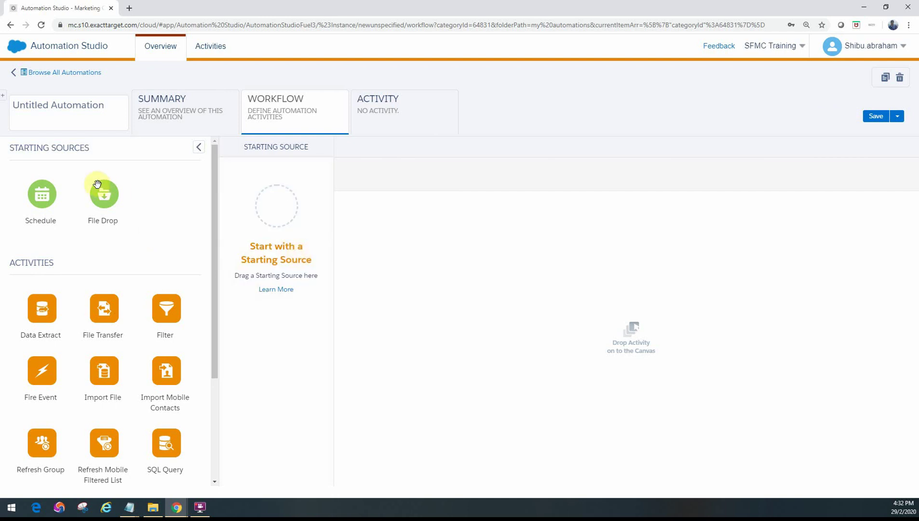
pyautogui.moveTo(104, 194); pyautogui.dragTo(277, 206)
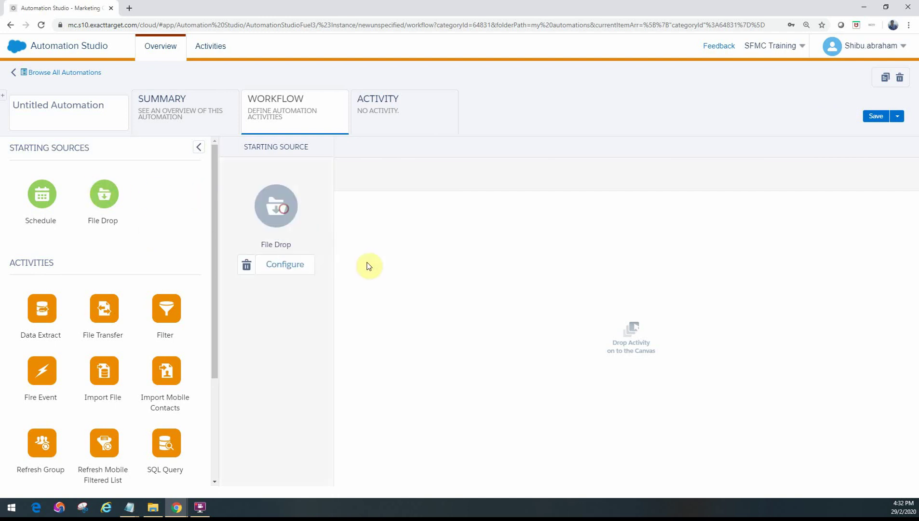
pyautogui.click(275, 268)
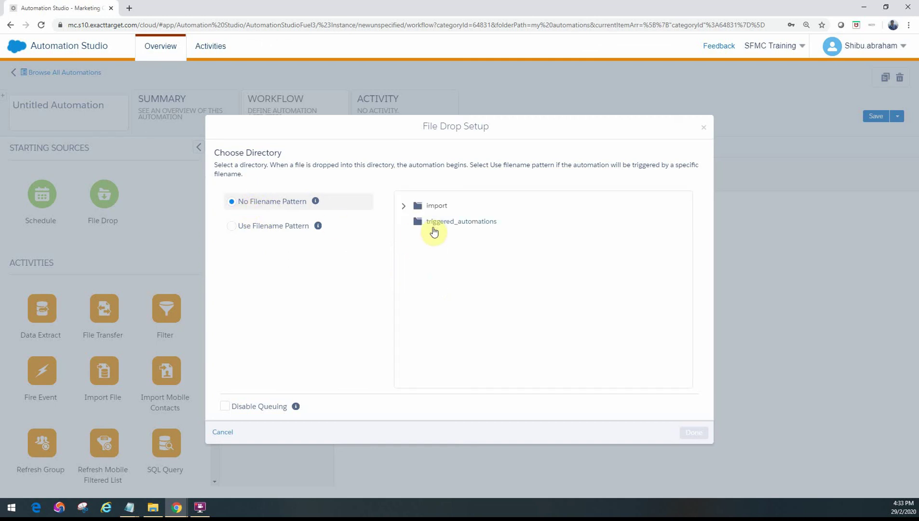
pyautogui.click(430, 223)
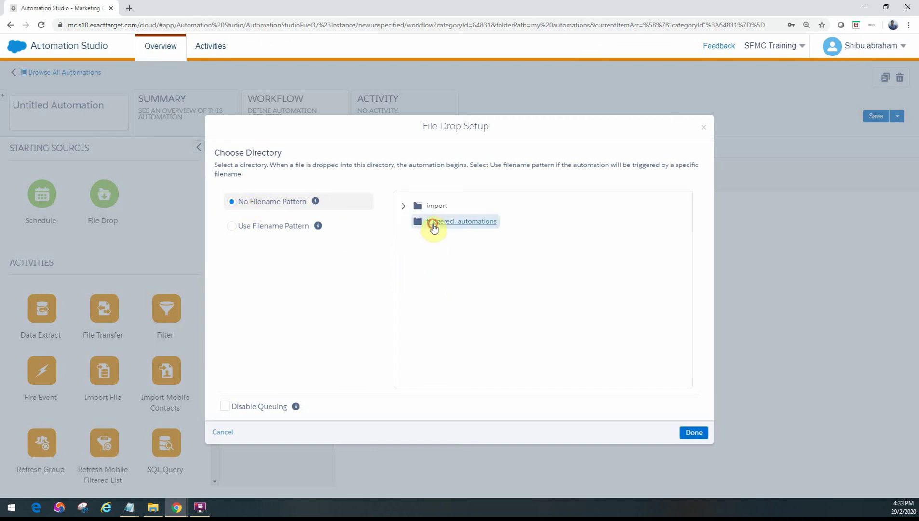
pyautogui.click(693, 432)
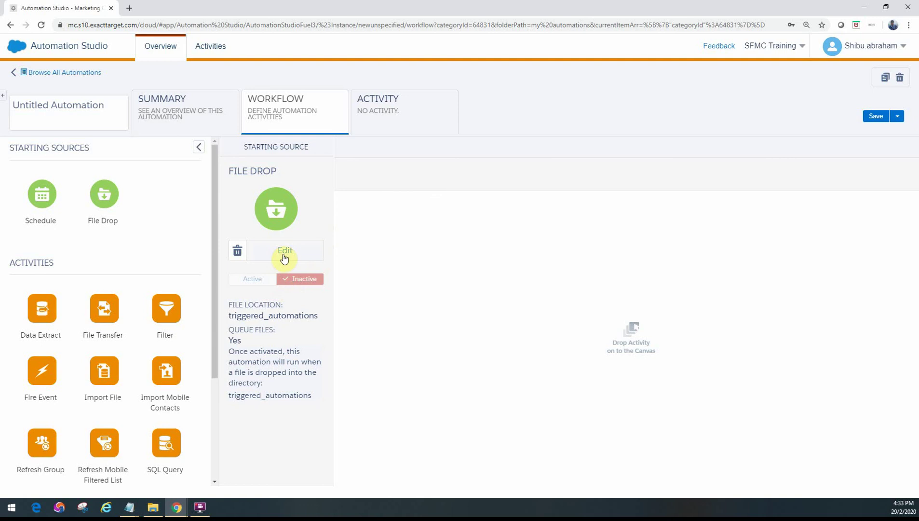